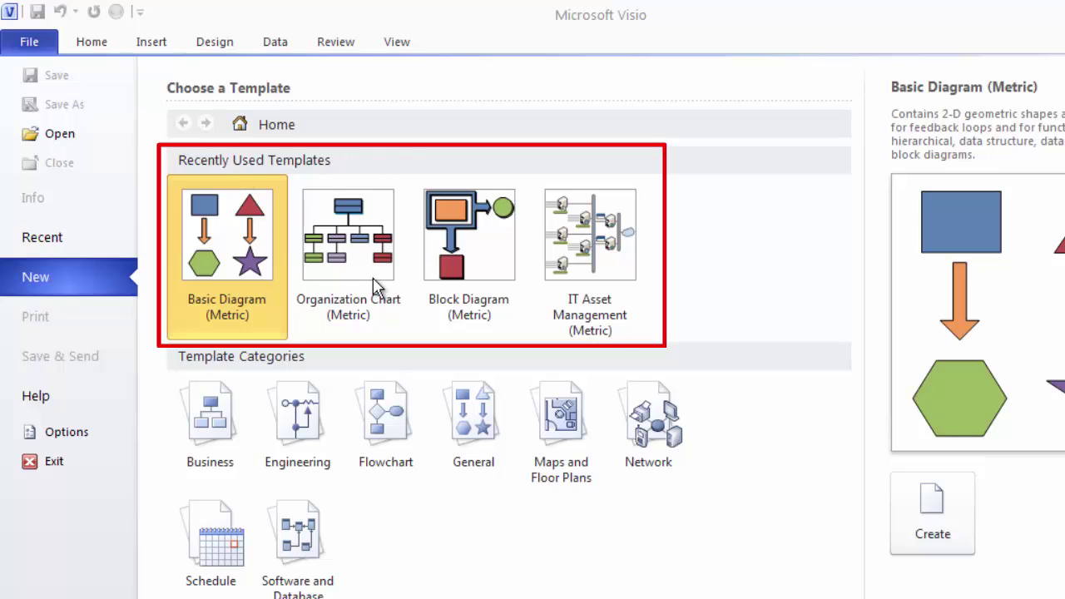
- Create a drawing from the Organization Chart (Metric) template and open the organization data import wizard
left_click(348, 241)
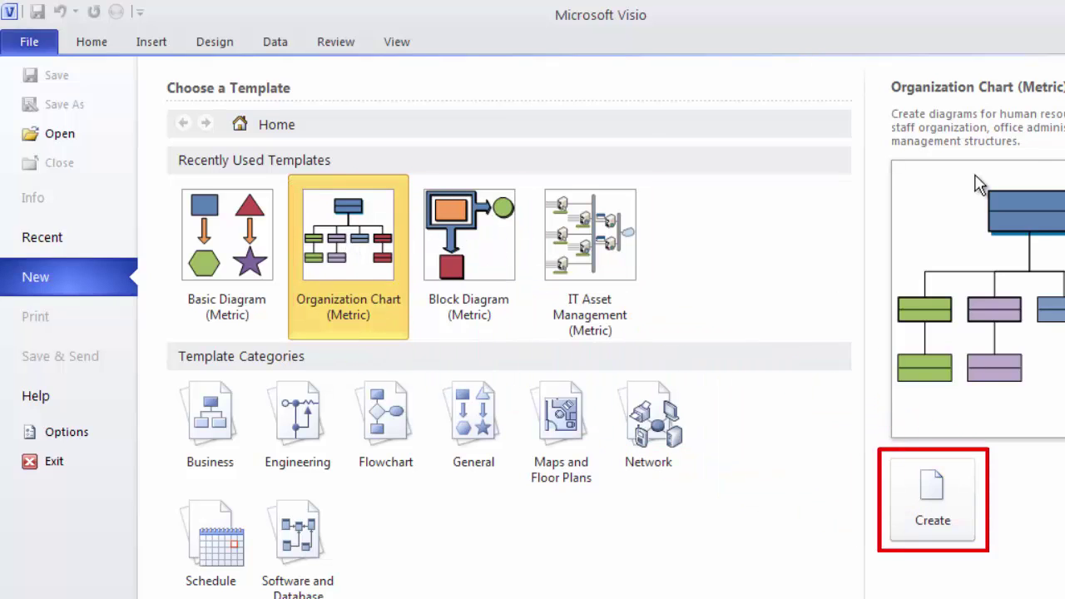
left_click(932, 508)
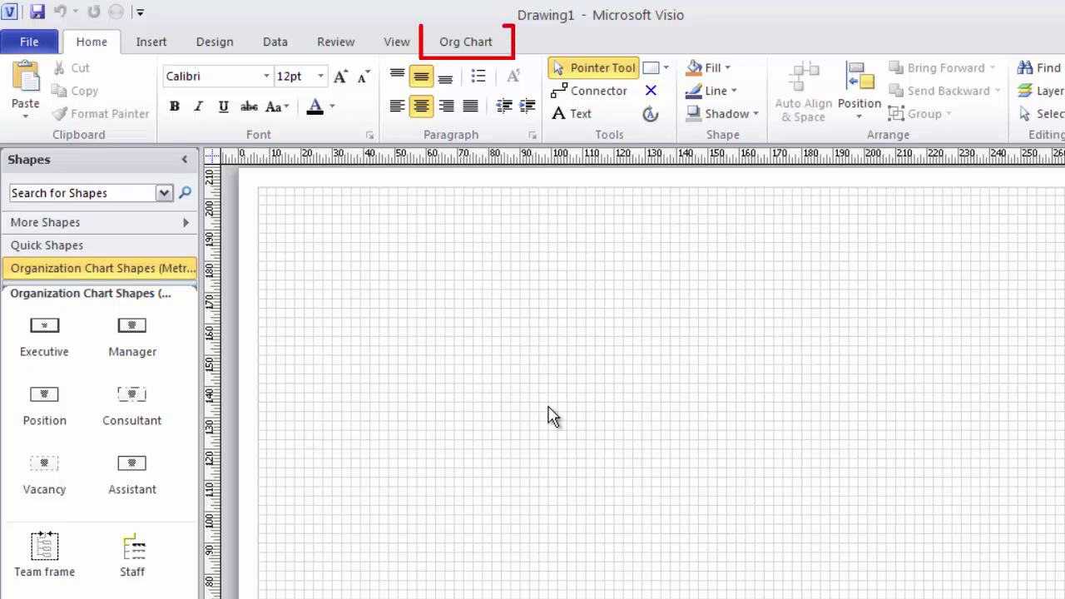
left_click(463, 50)
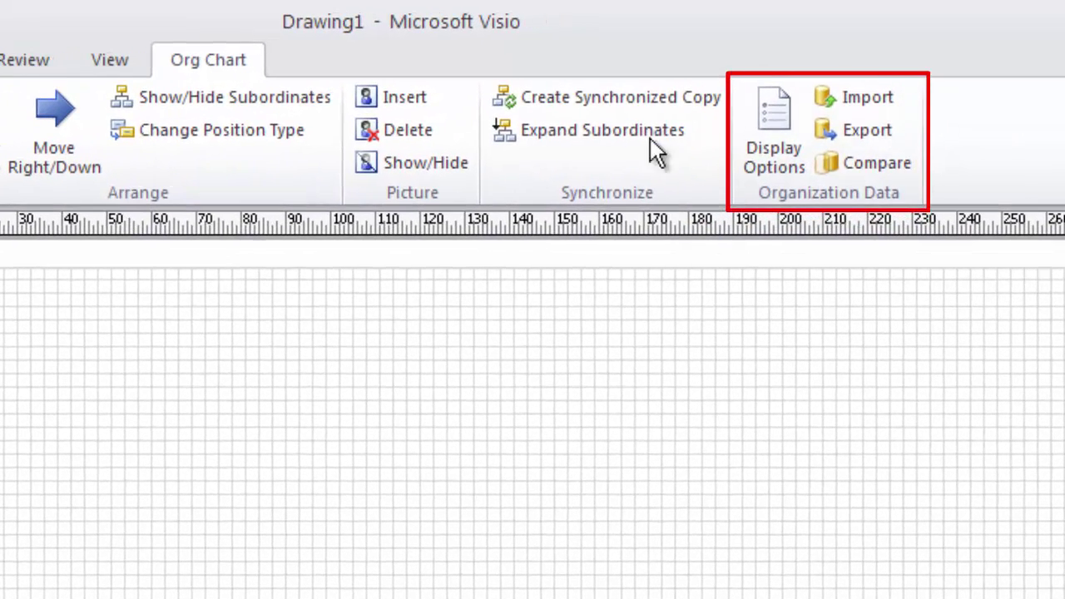
left_click(869, 97)
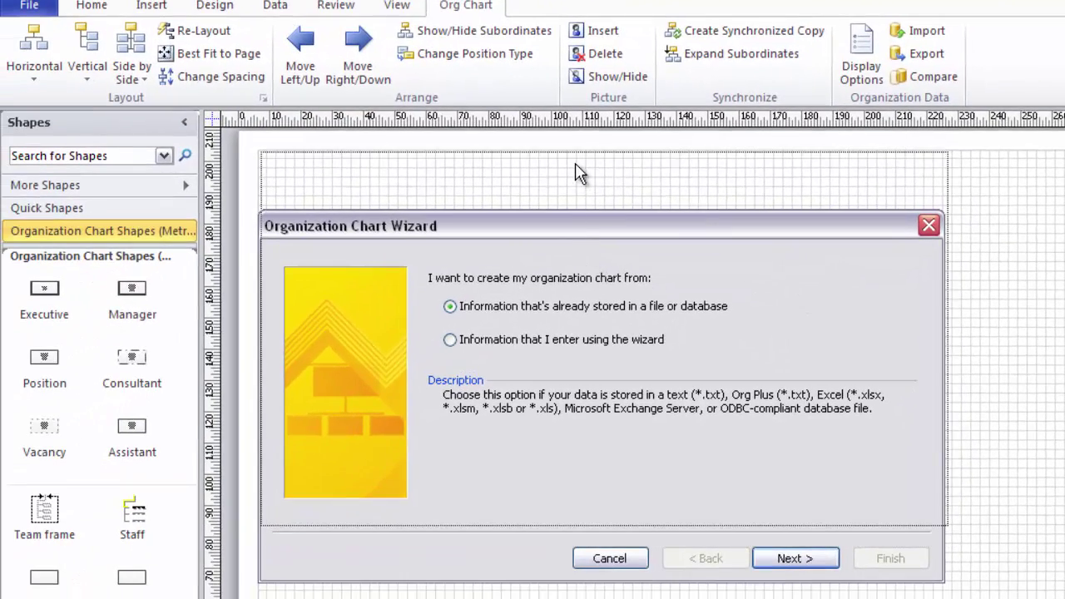
left_click_drag(580, 173, 581, 173)
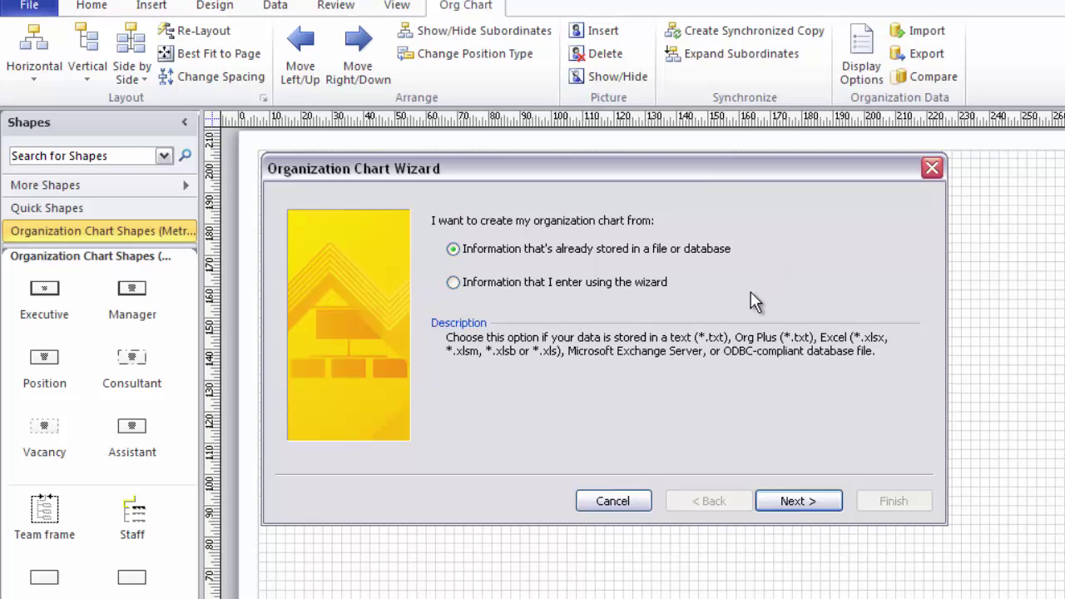
- Use stored information from a text, Org Plus or Excel file as the chart source and choose the OrgChart workbook
left_click(452, 283)
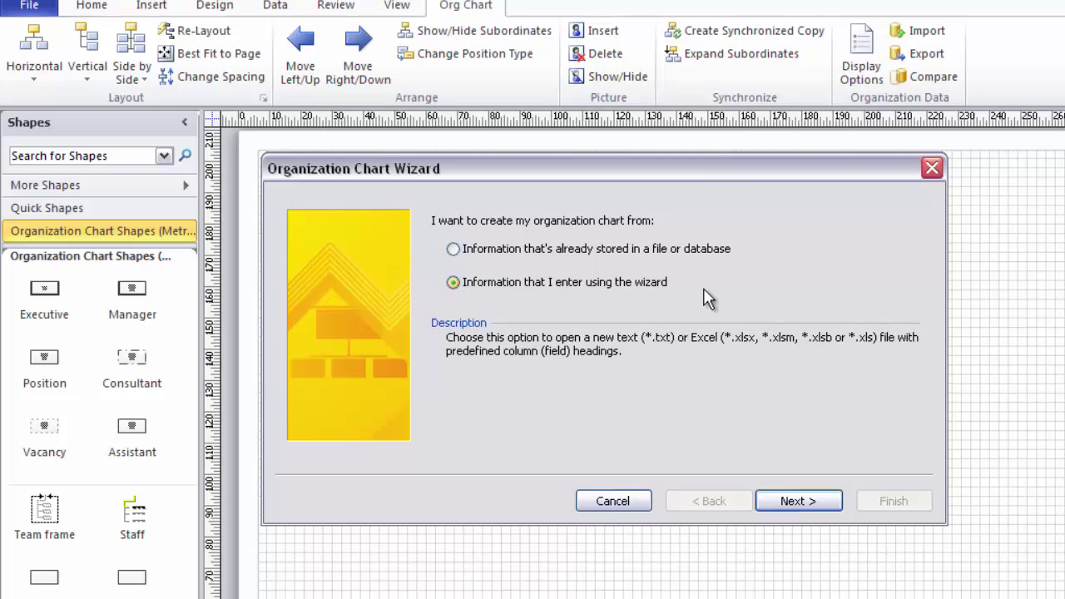
left_click(452, 250)
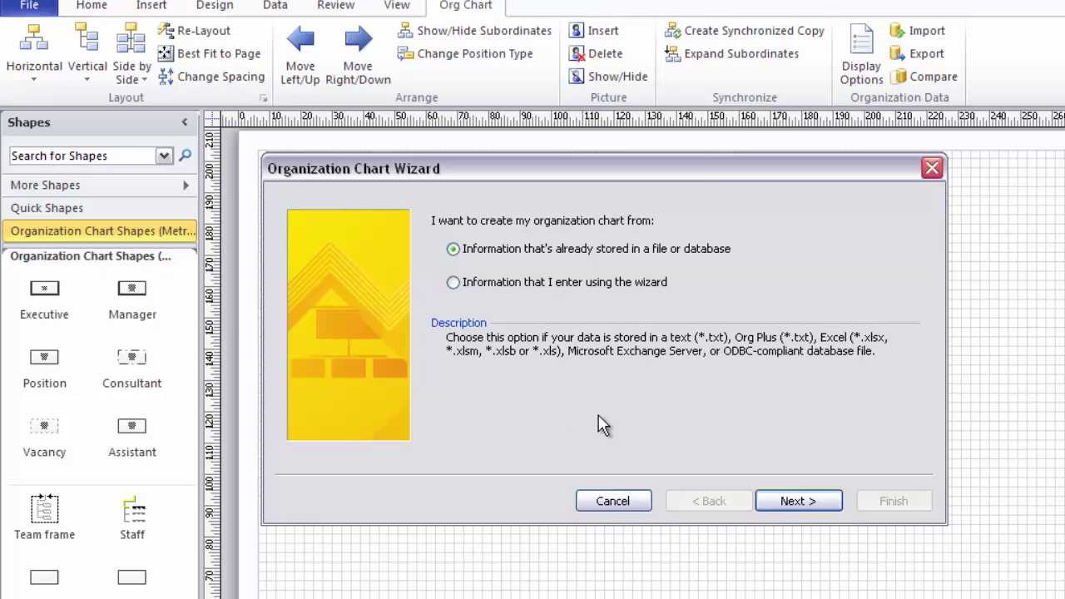
left_click(794, 502)
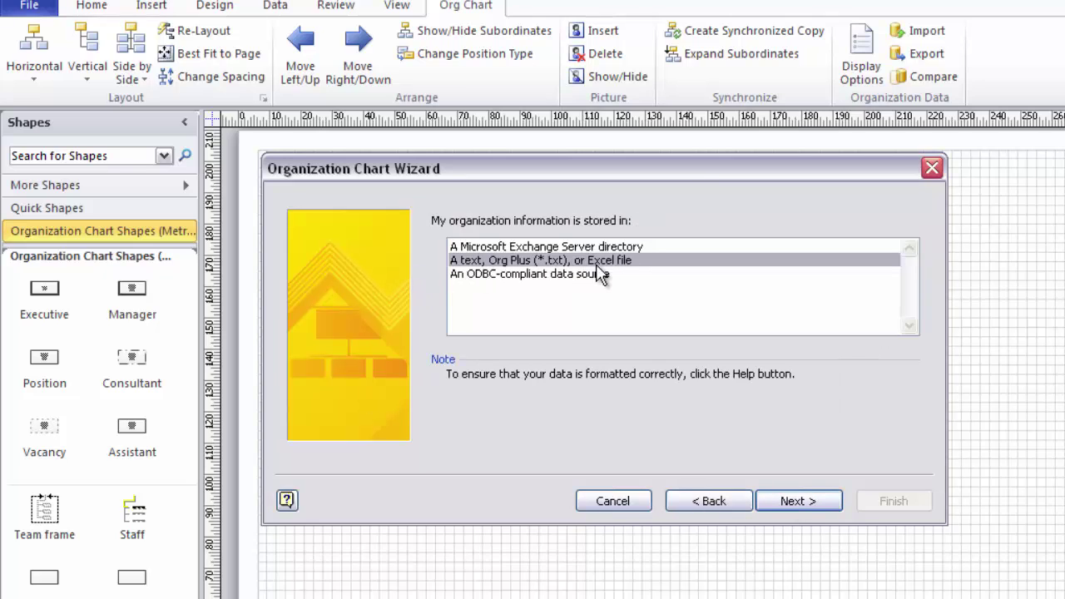
left_click(803, 505)
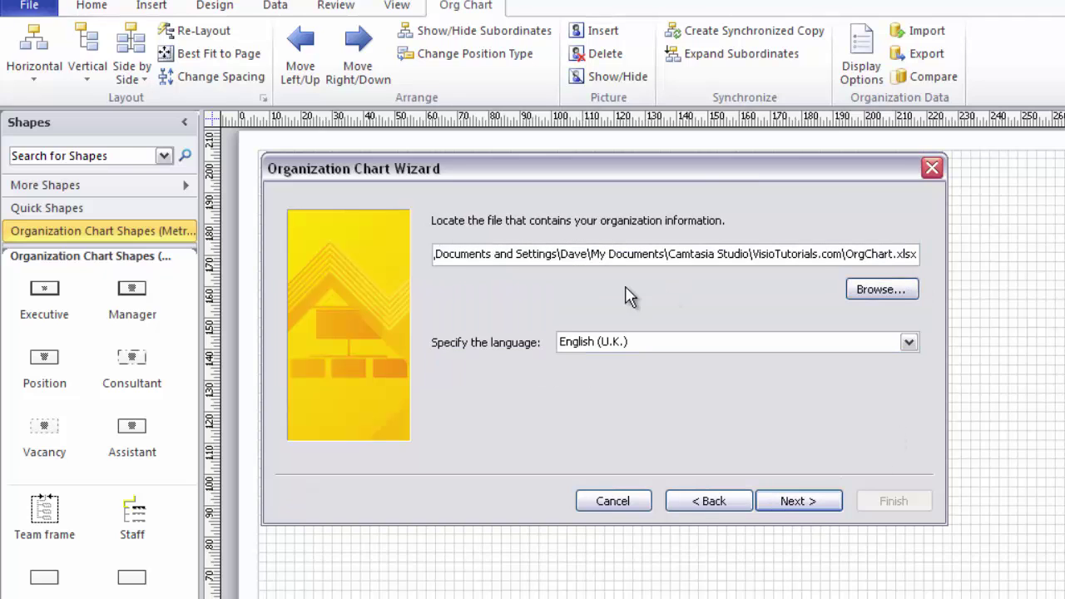
left_click(874, 289)
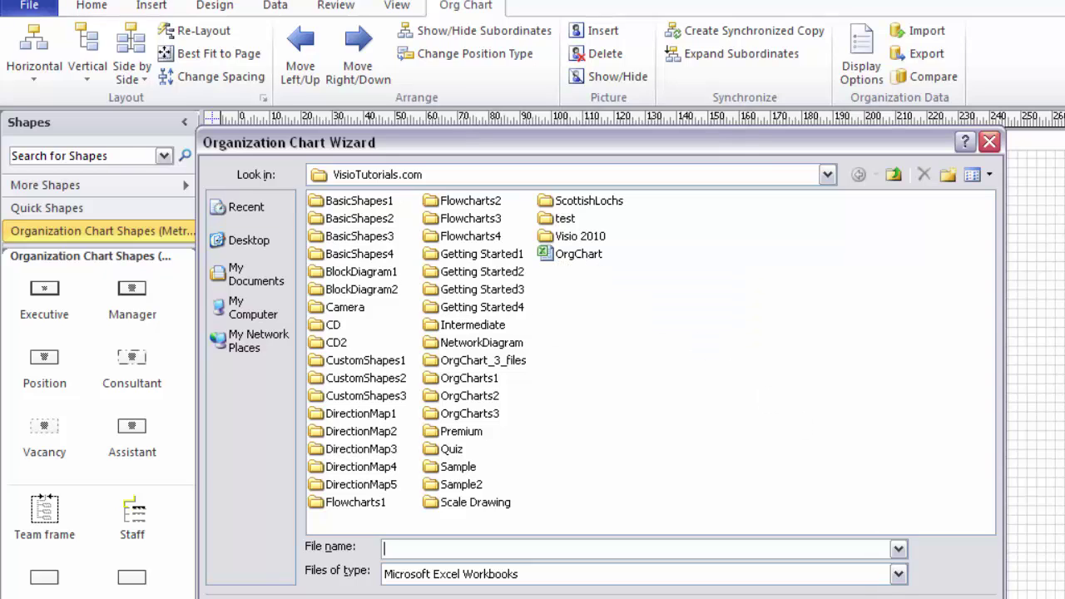
double_click(575, 254)
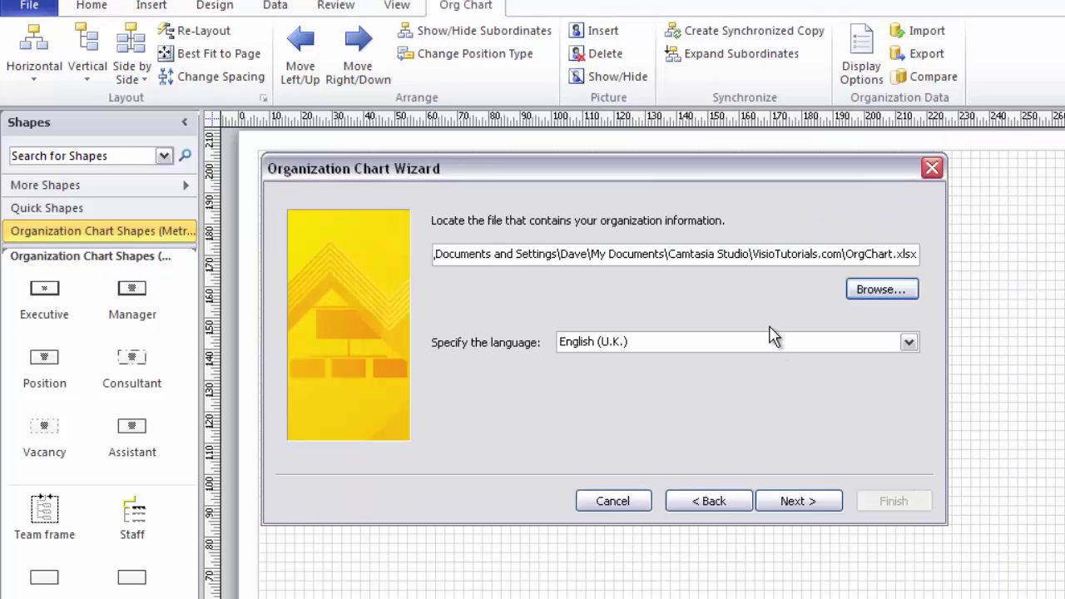
left_click(797, 502)
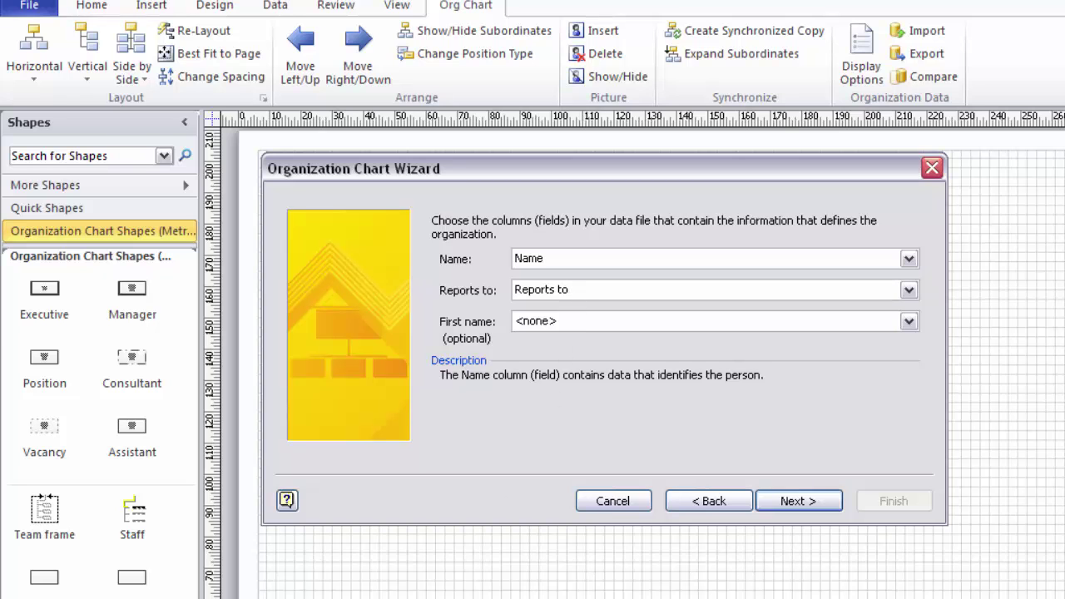
- Switch to Excel to review the column headings in the OrgChart workbook, including Position, email and Extn, and close the workbook
left_click(83, 300)
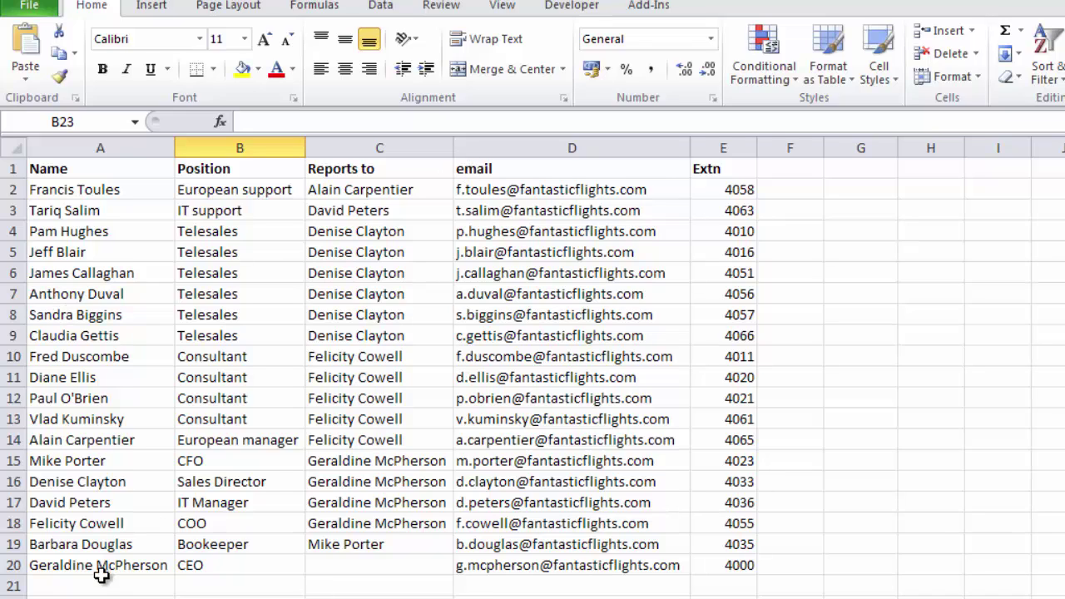
left_click(214, 166)
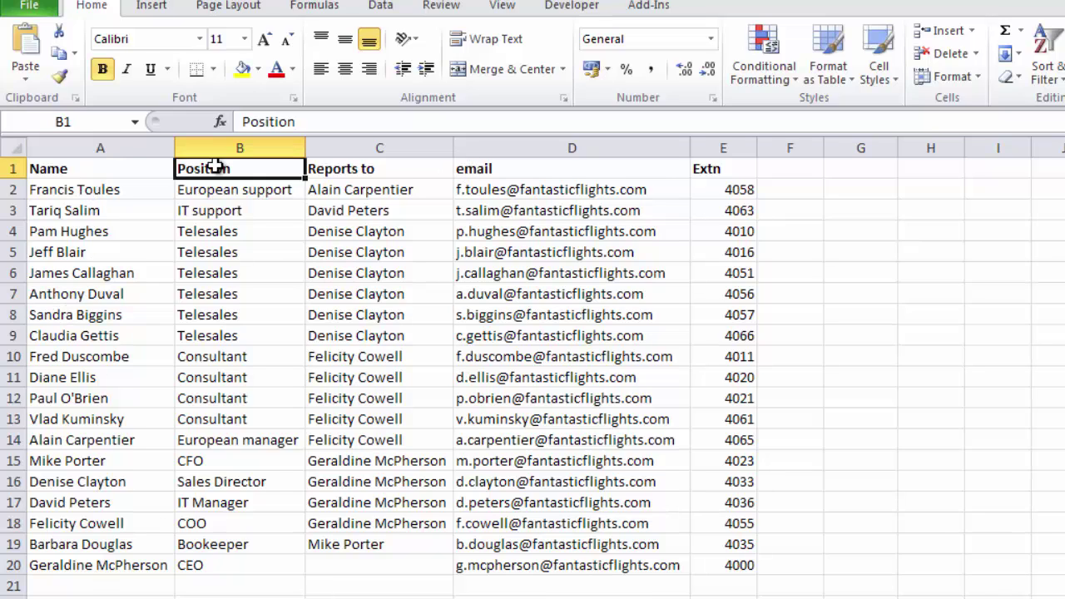
left_click(521, 169)
left_click(725, 171)
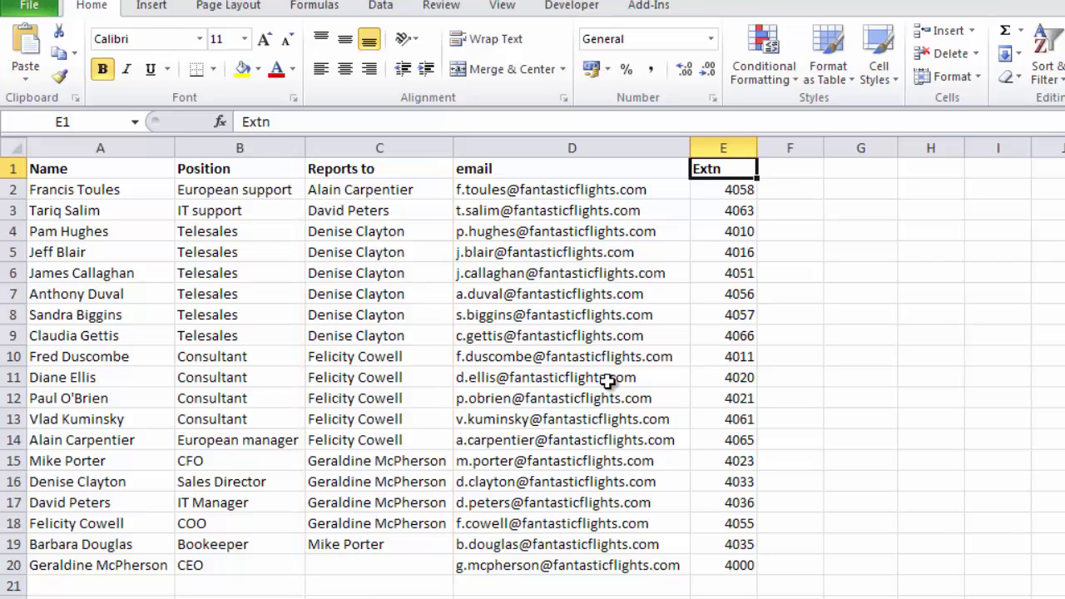
left_click(37, 8)
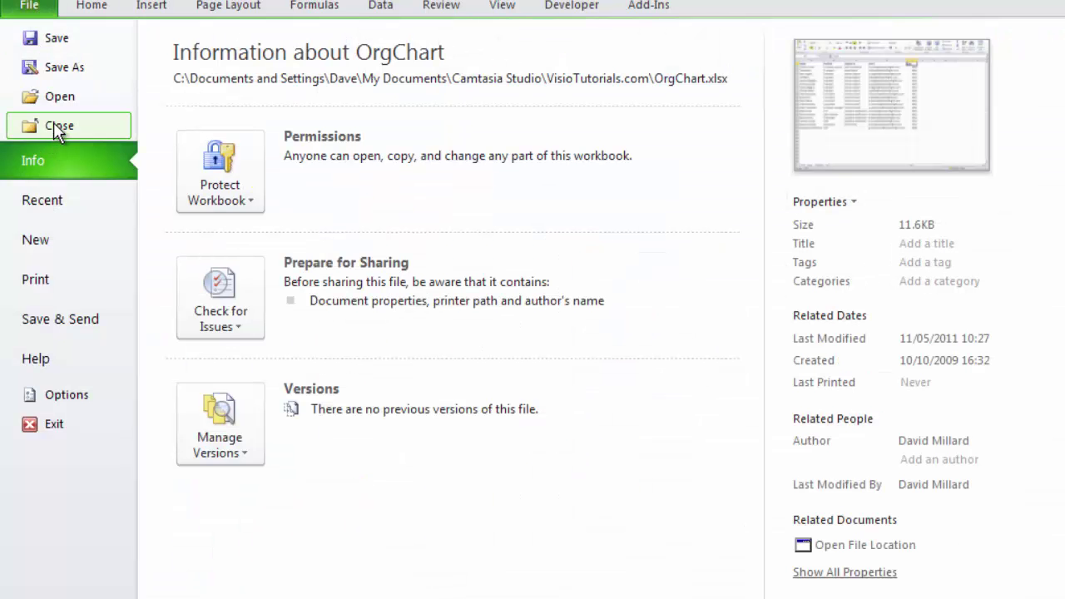
left_click(48, 135)
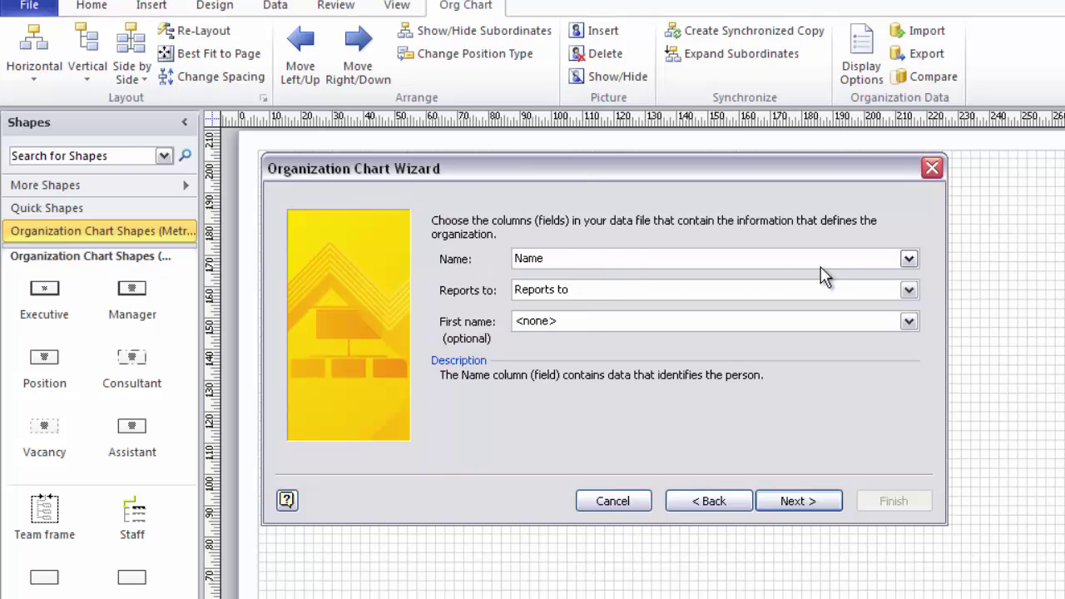
- Use the Name column for names, leave First name at <none>, and accept the default displayed fields and shape data fields
left_click(908, 258)
left_click(837, 287)
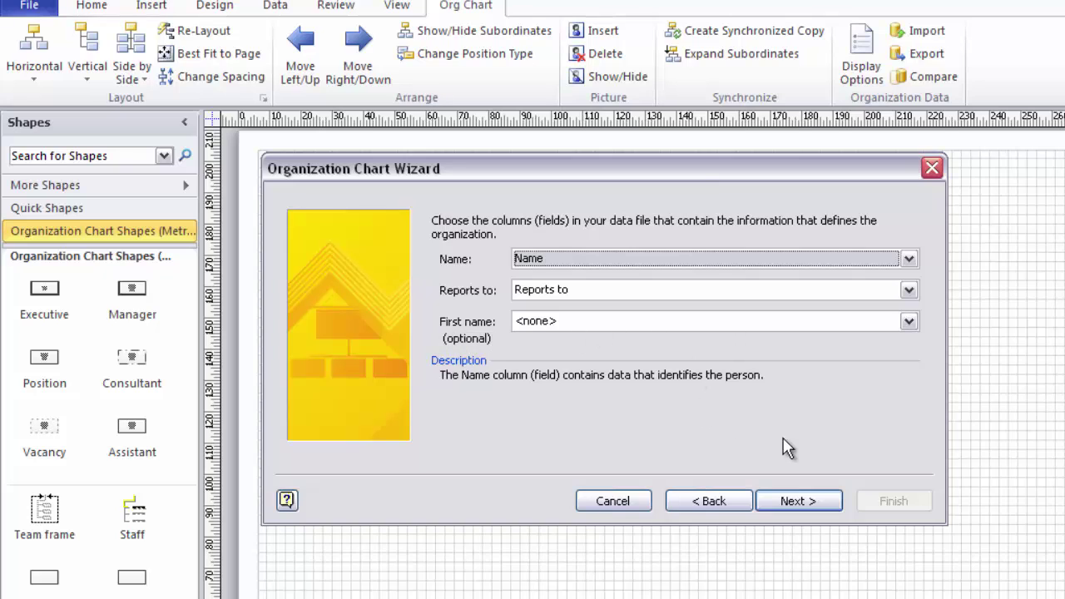
left_click(909, 323)
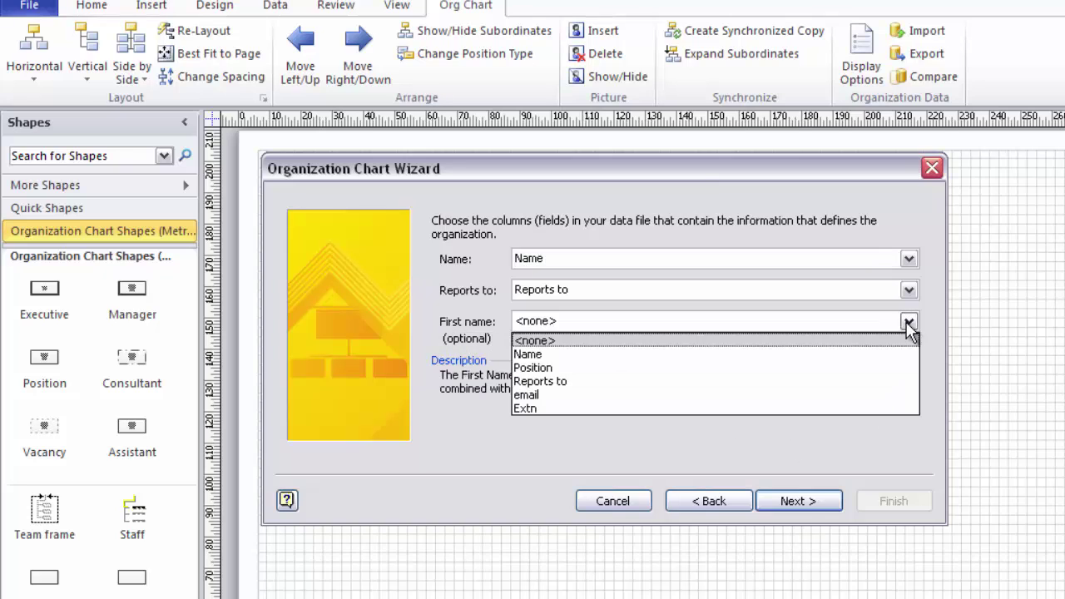
left_click(797, 508)
left_click(797, 508)
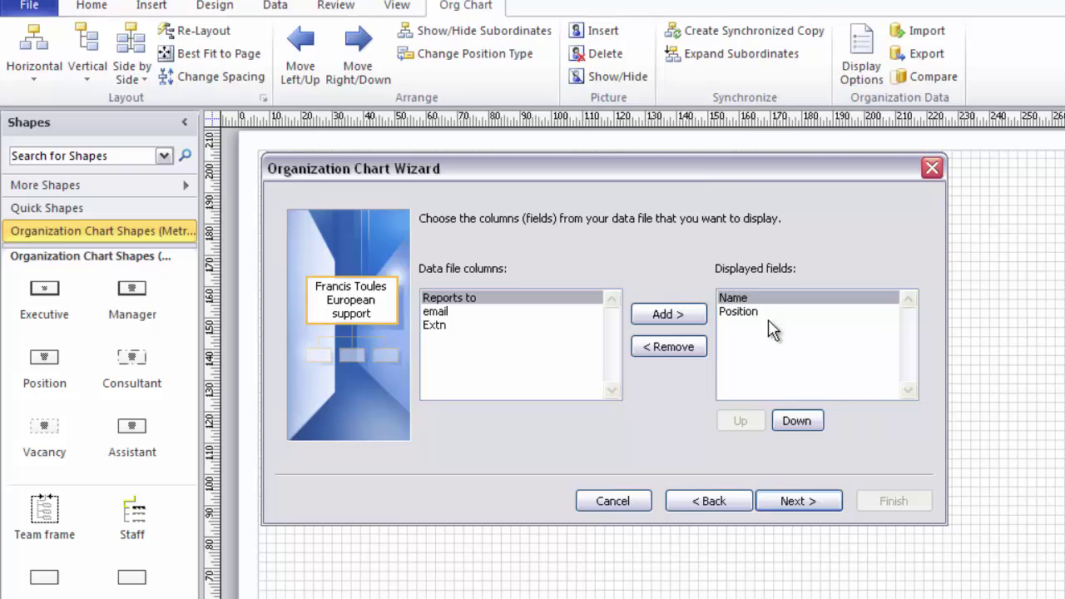
left_click(805, 502)
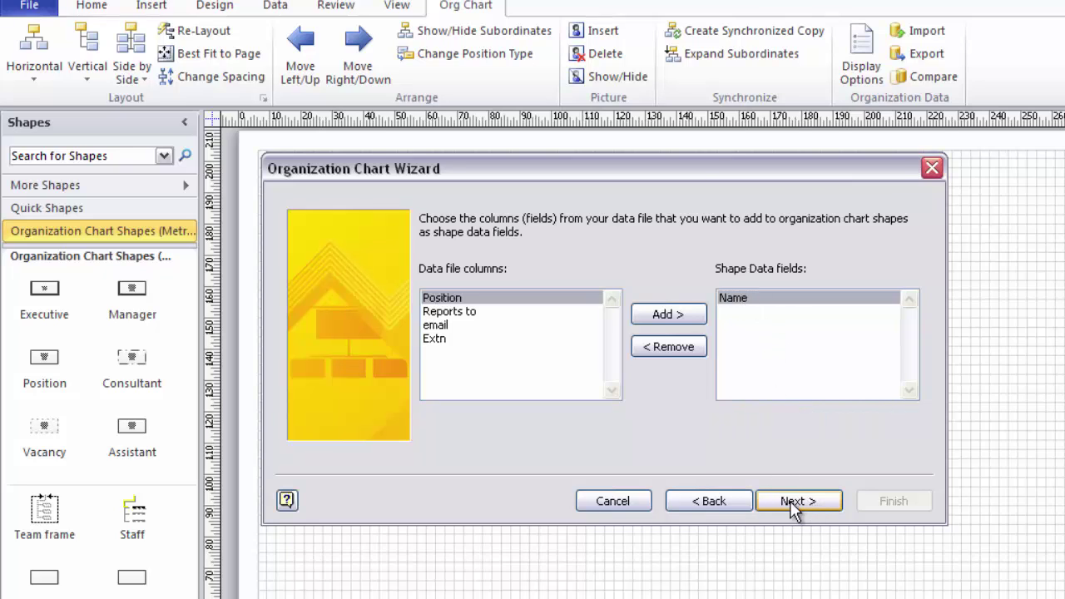
left_click(793, 504)
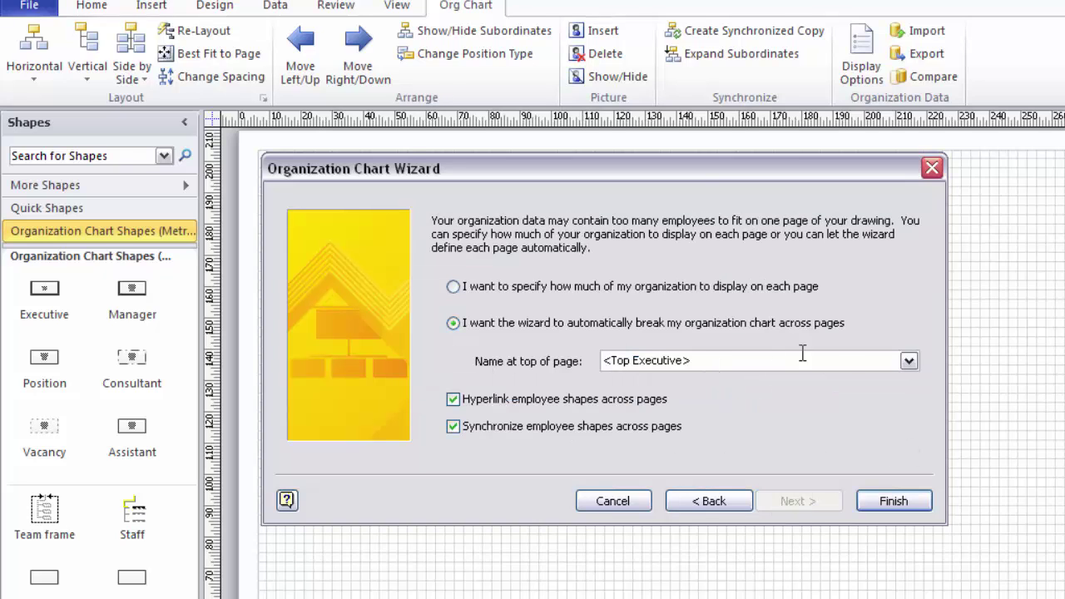
- Choose the CEO's name for the top of the page, keep automatic page breaks, and generate the organization chart
left_click(909, 362)
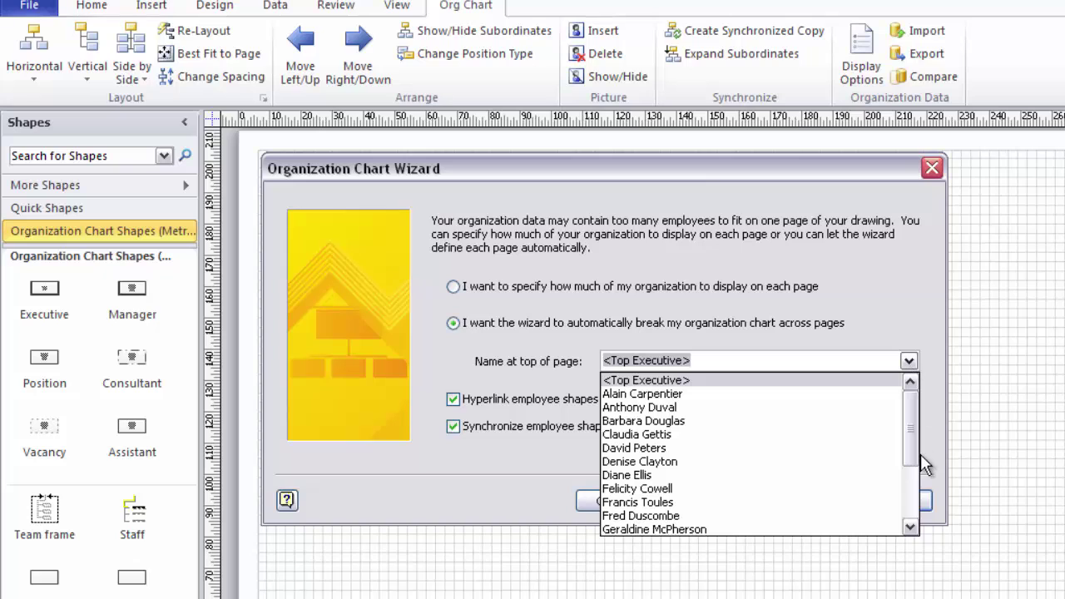
left_click_drag(913, 435, 928, 485)
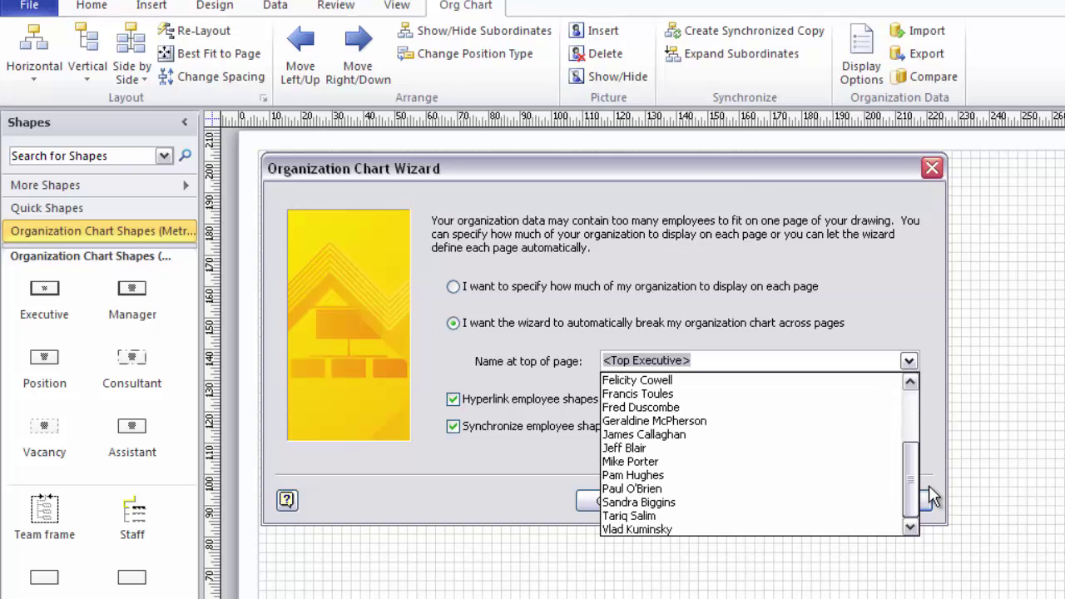
left_click(654, 414)
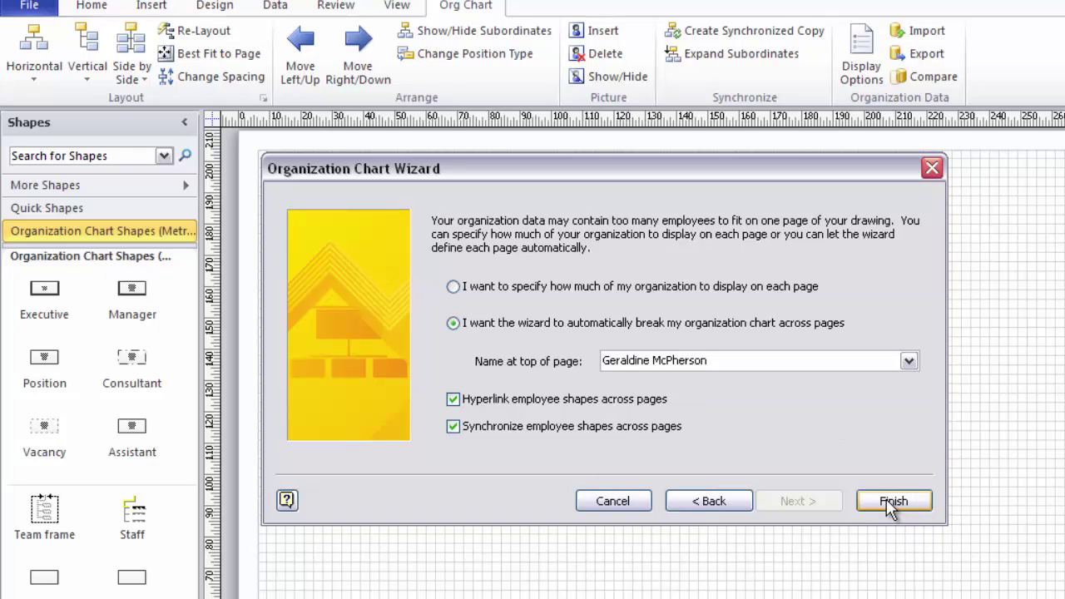
left_click(888, 504)
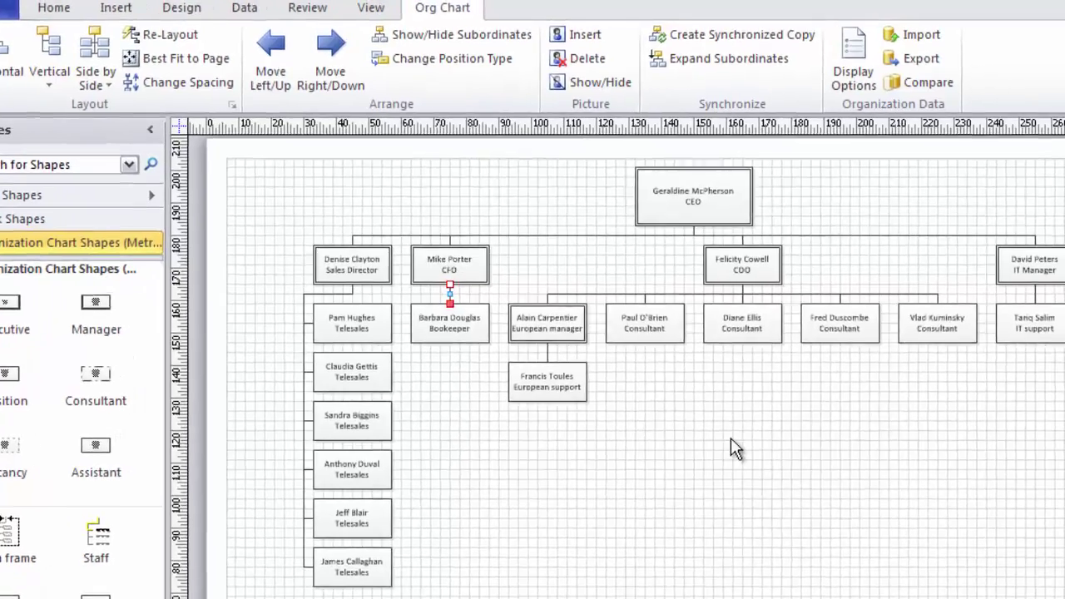
left_click(740, 427)
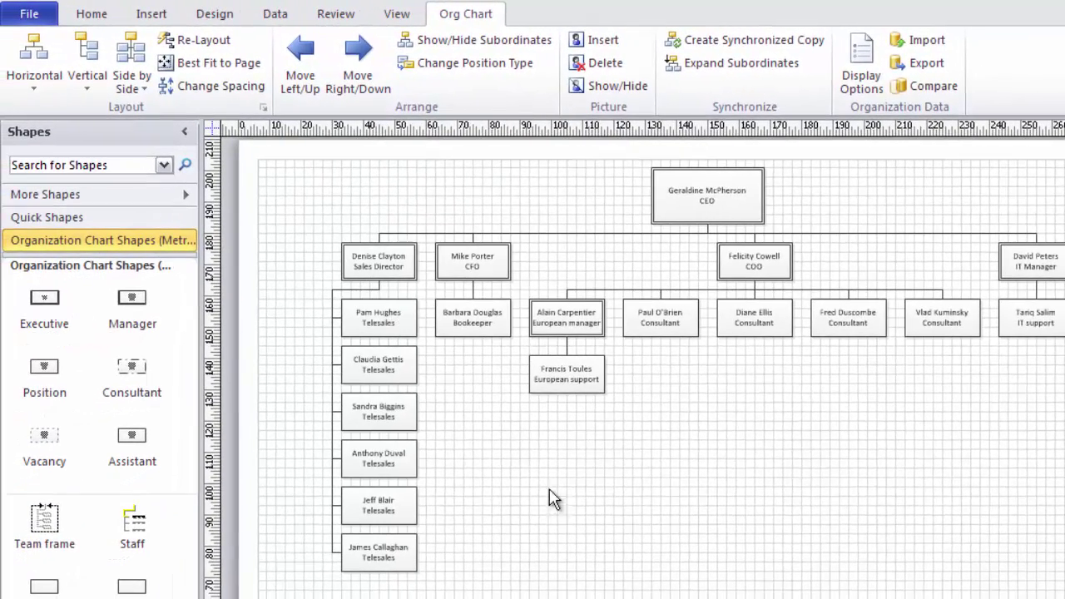
- Hide the subordinates of the Sales Director and the CFO in the organization chart
left_click(368, 263)
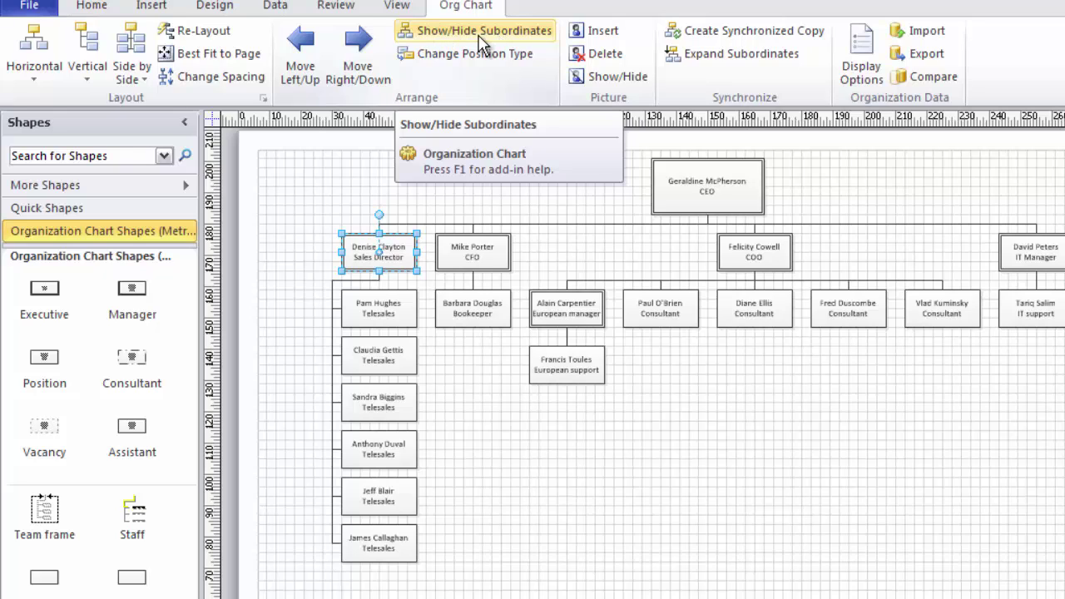
left_click(481, 41)
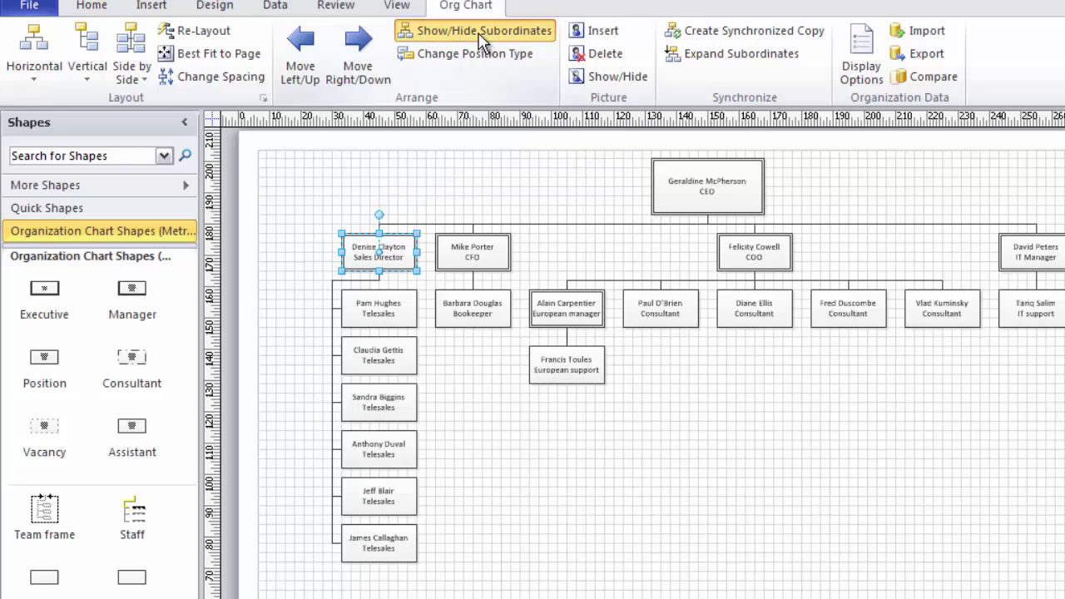
left_click(478, 251)
left_click(481, 42)
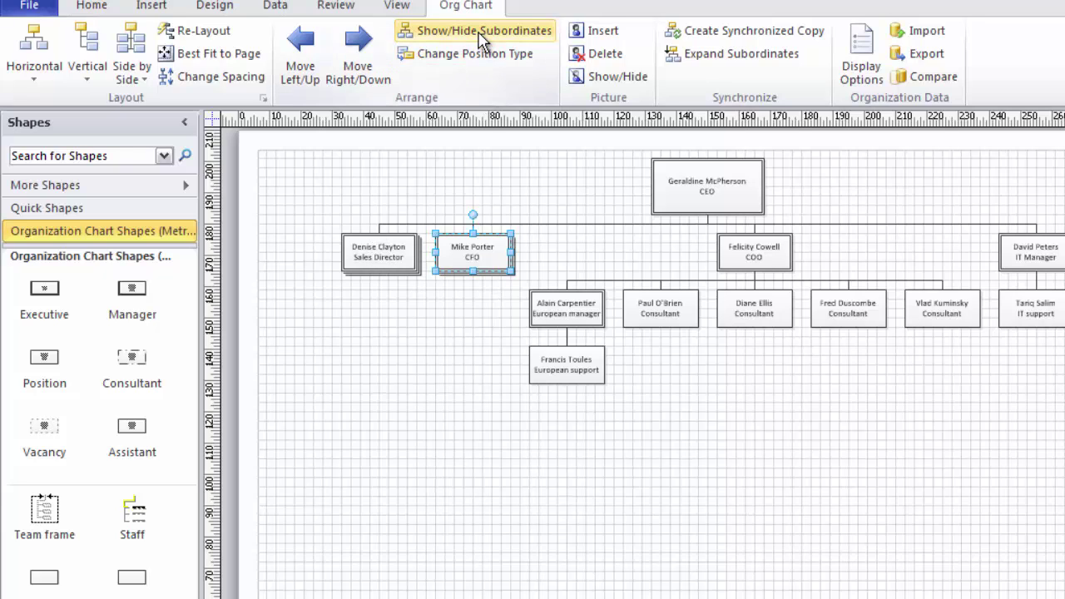
- Hide the subordinates of the European manager, the COO and the IT Manager
left_click(571, 307)
left_click(459, 37)
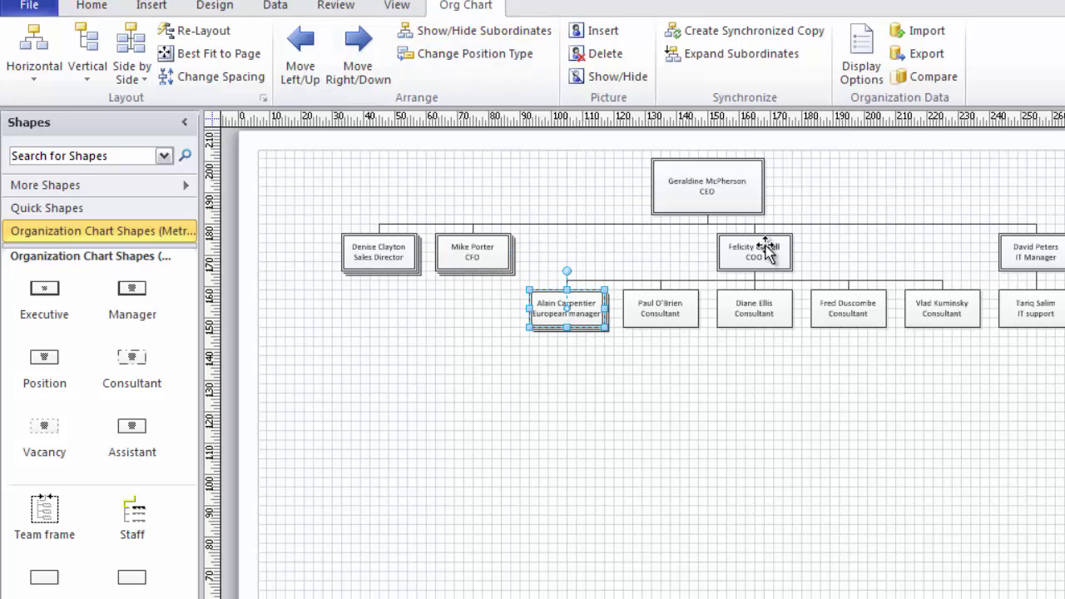
left_click(759, 240)
left_click(466, 35)
left_click(1010, 251)
left_click(474, 35)
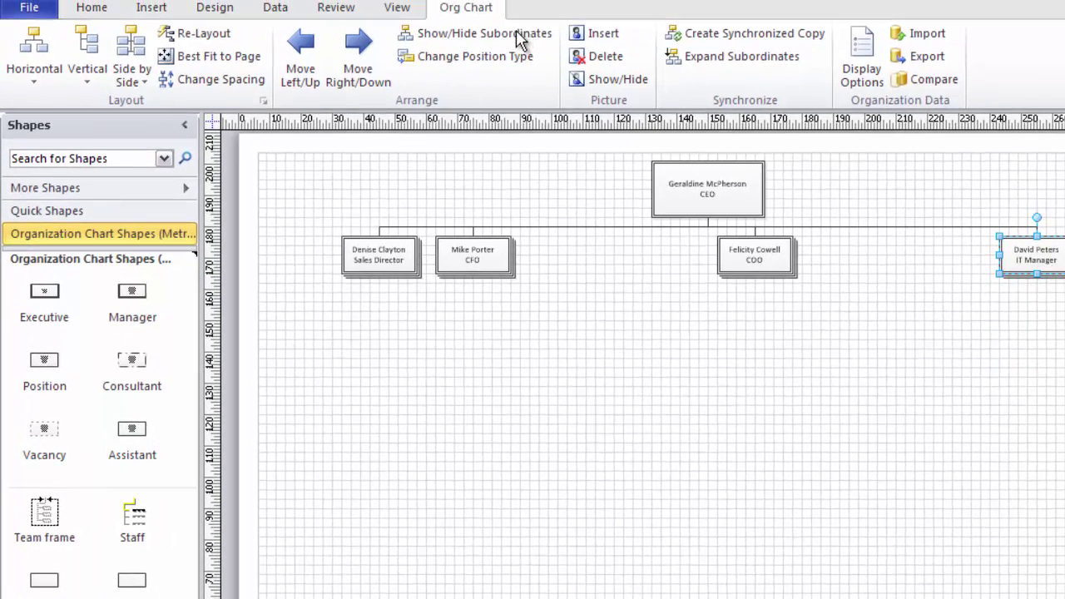
- Show the hidden subordinates of the IT Manager, the COO and the European manager again
left_click(520, 38)
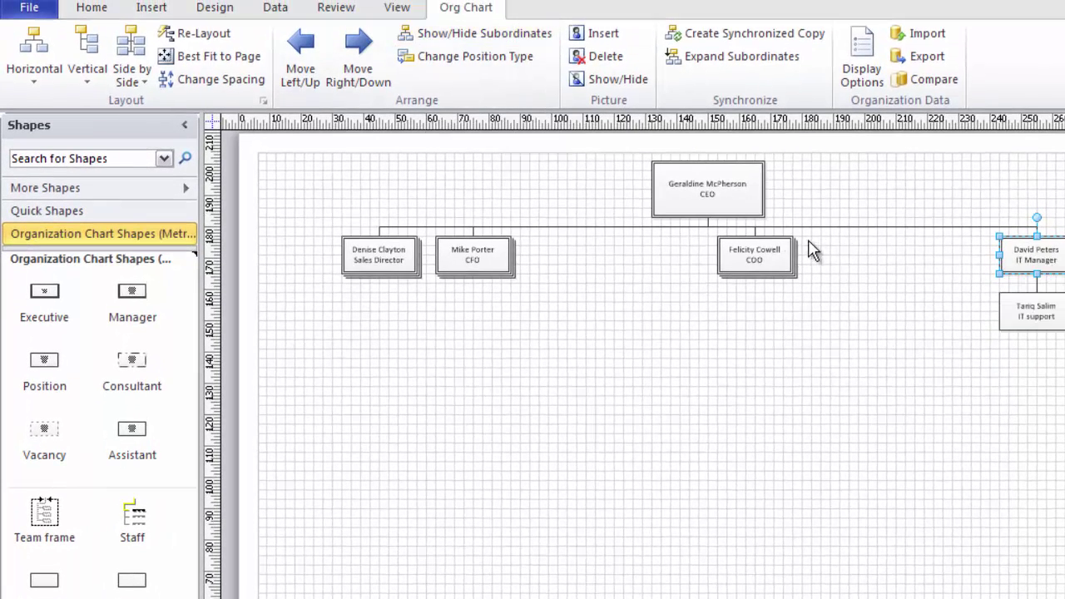
left_click(756, 257)
left_click(481, 36)
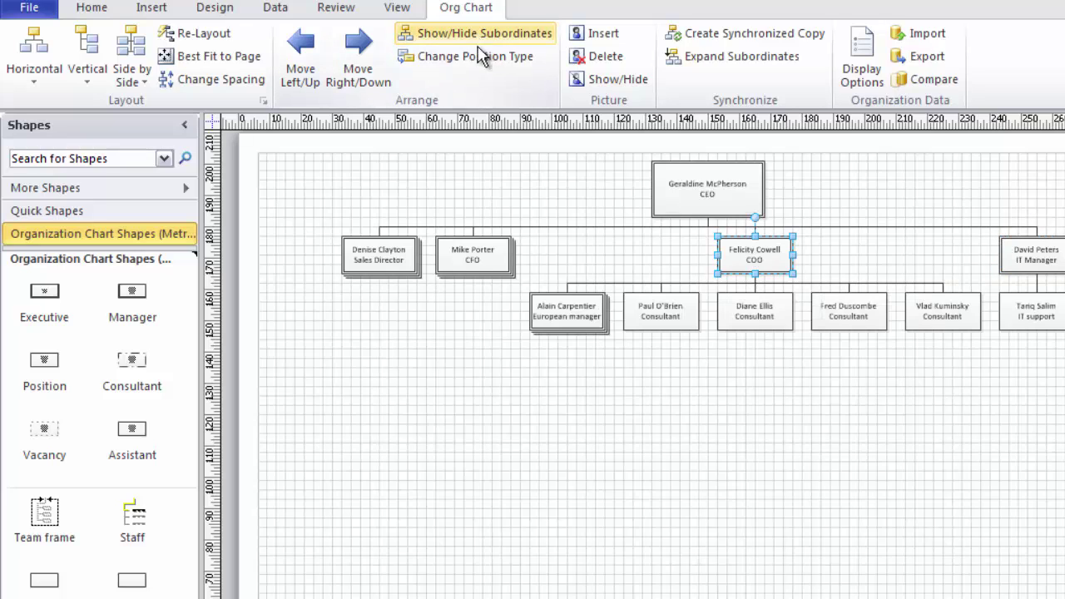
left_click(577, 319)
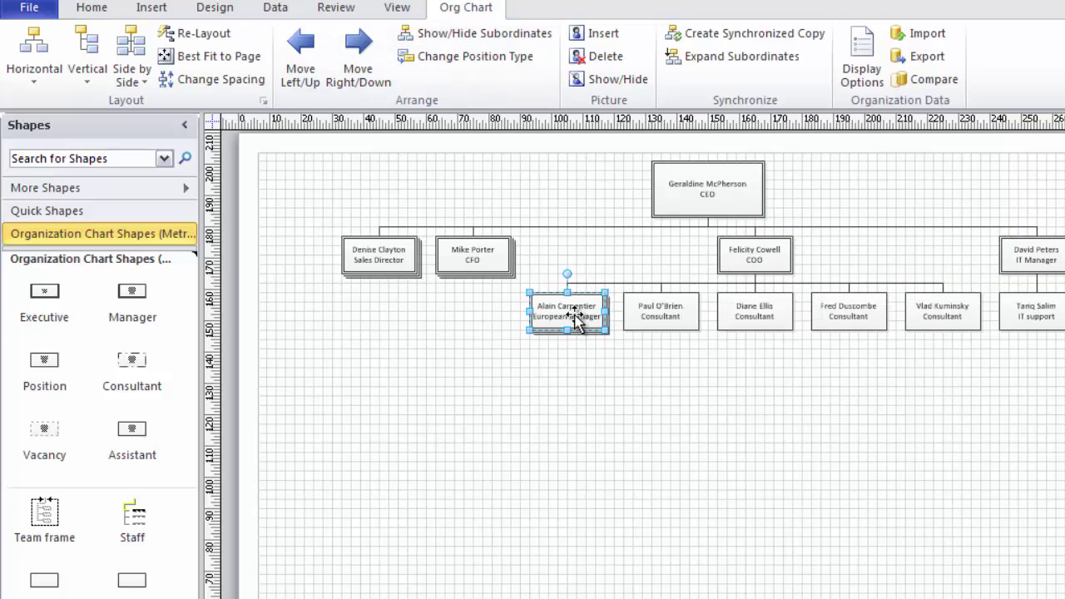
left_click(454, 36)
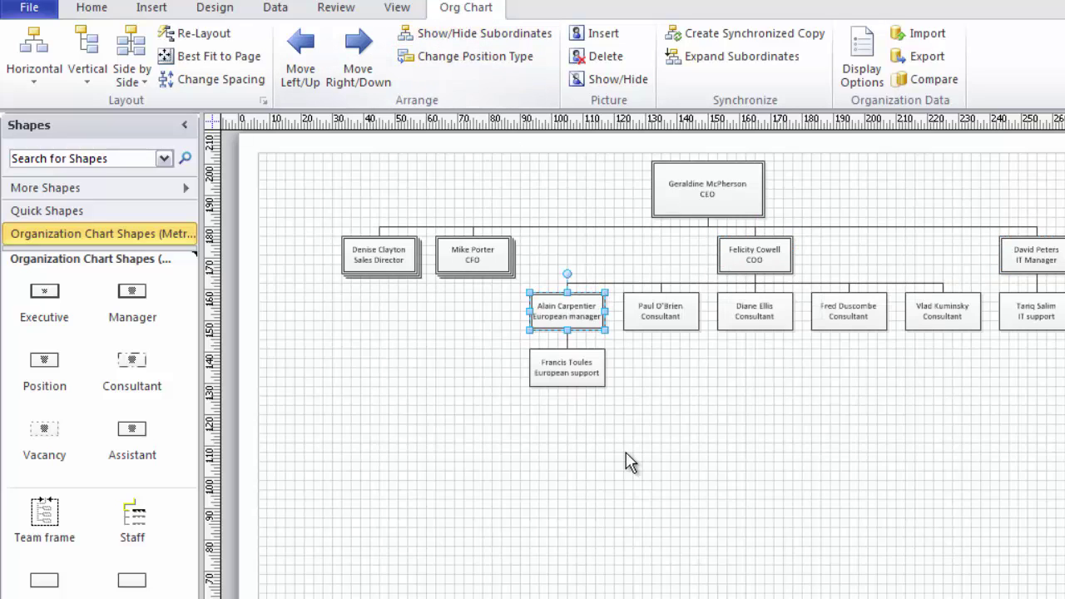
left_click(655, 413)
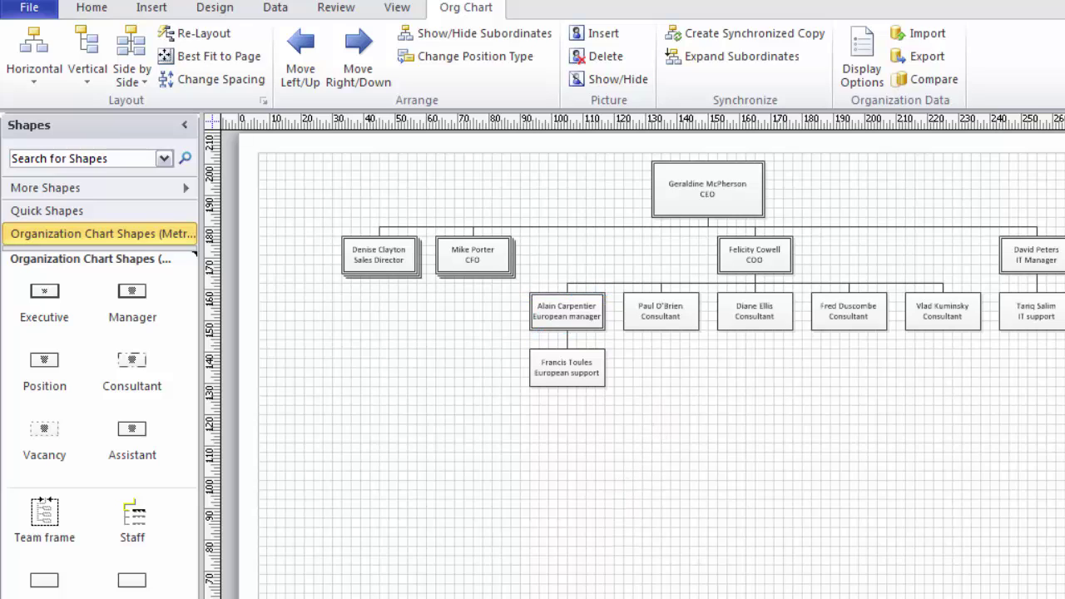